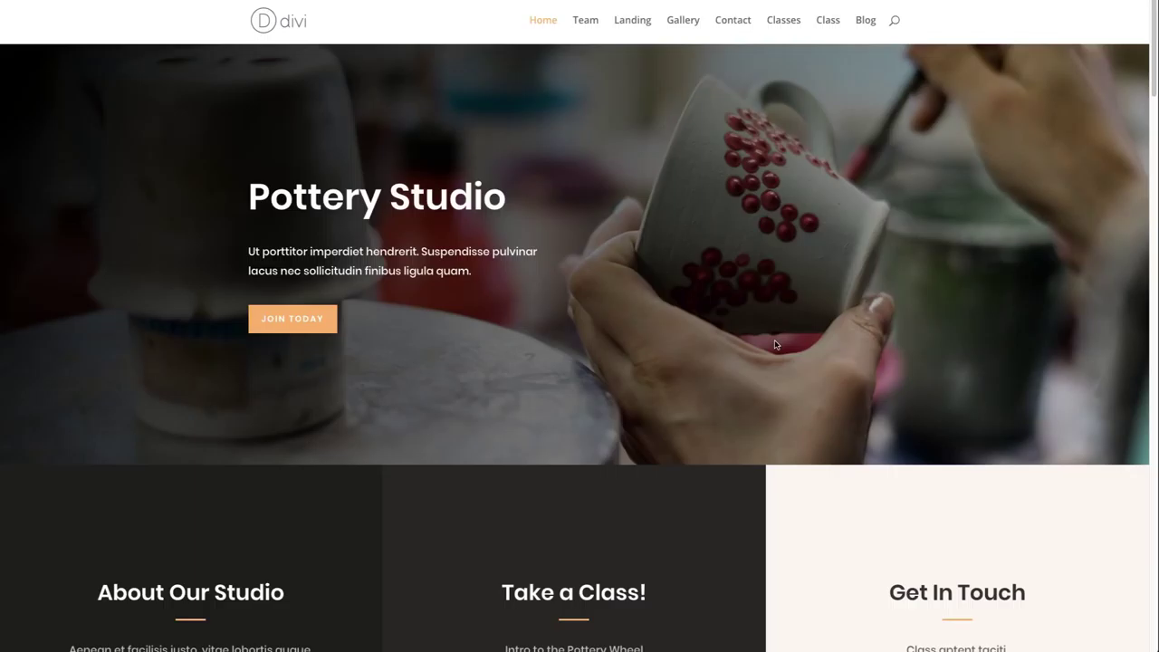
- Scroll through the Class and Gallery demo pages of the Divi site
scroll(801, 388, down, 2)
scroll(801, 388, down, 5)
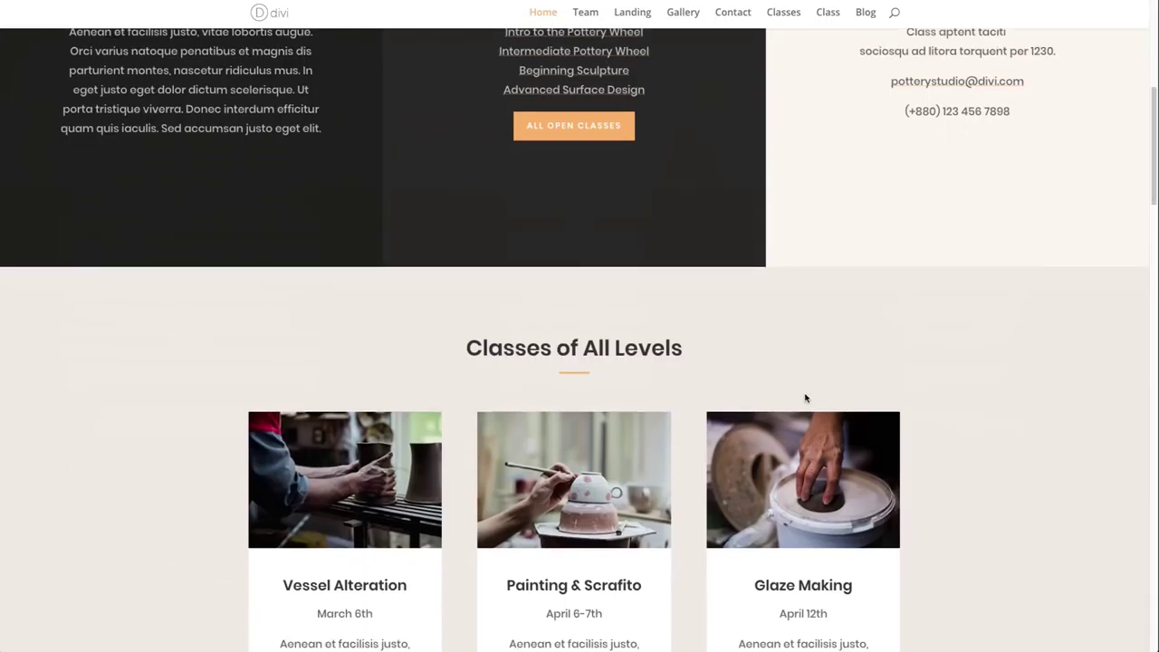
scroll(805, 398, down, 1)
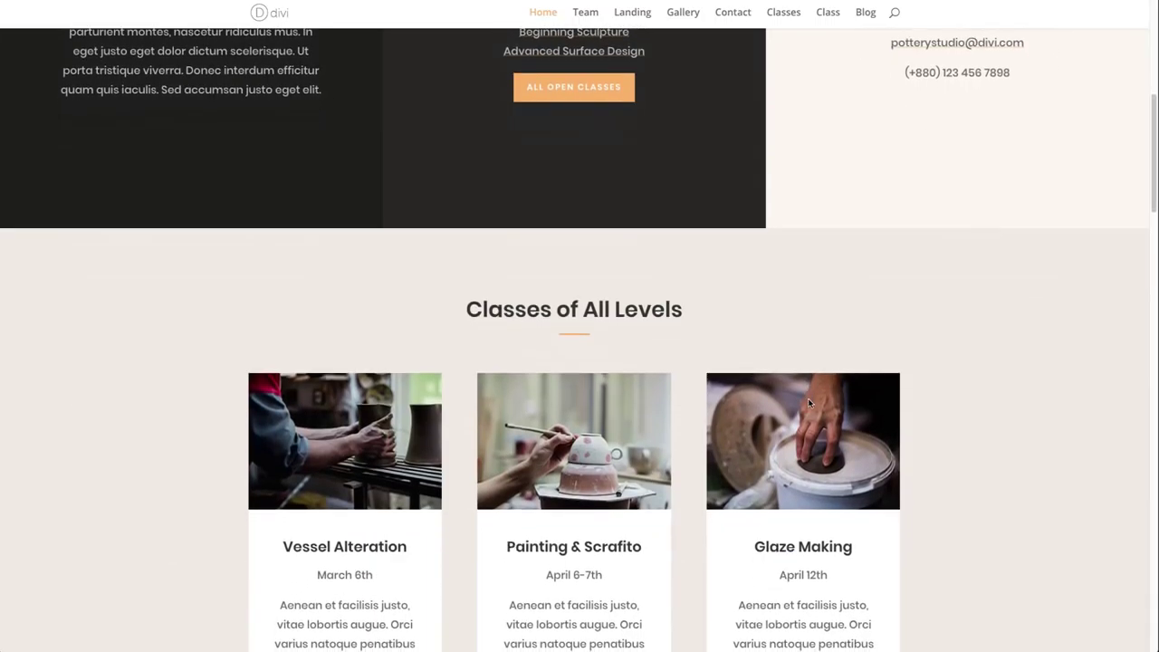
scroll(808, 402, down, 1)
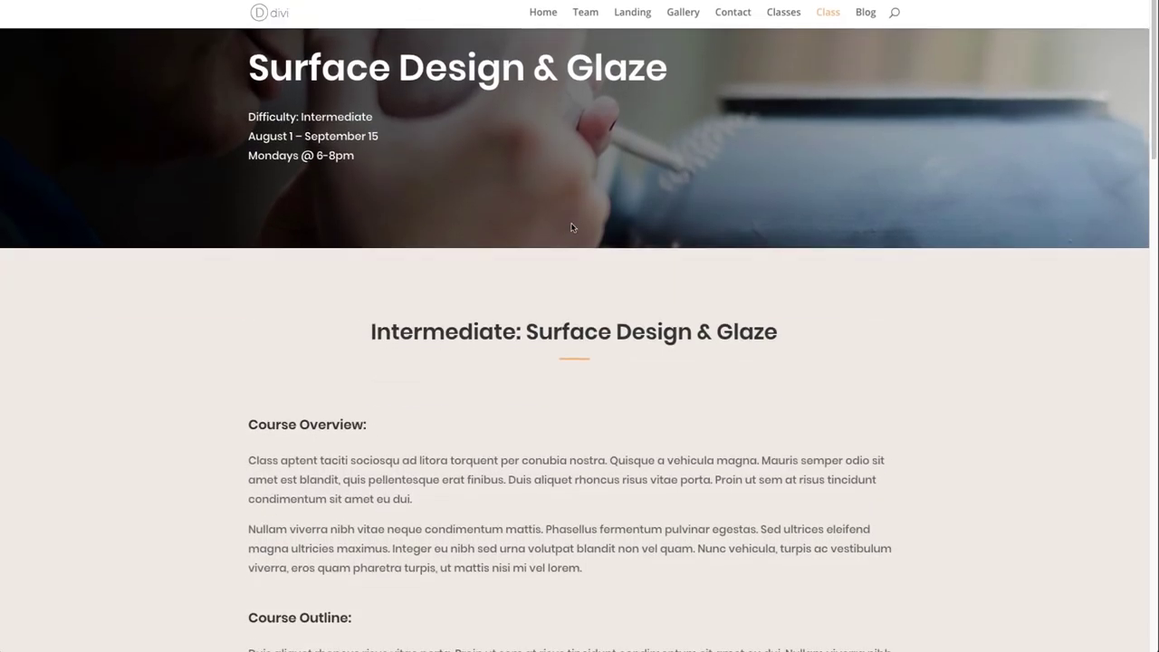
scroll(571, 229, down, 1)
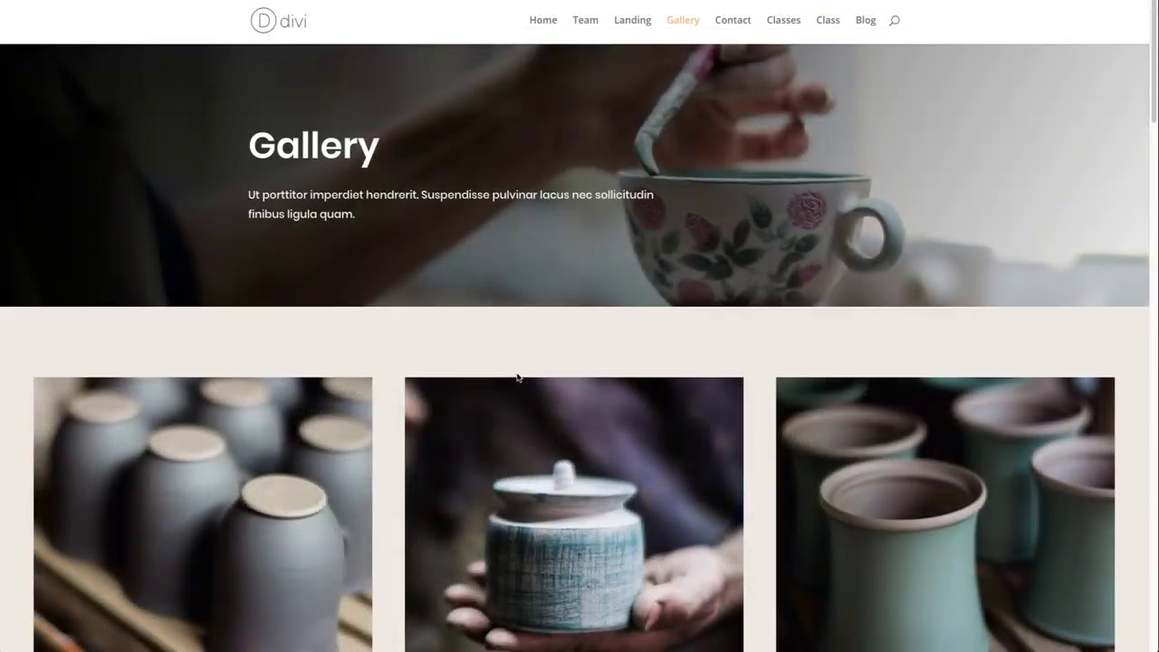
scroll(516, 379, down, 1)
scroll(514, 374, down, 1)
scroll(517, 374, down, 2)
scroll(518, 373, down, 2)
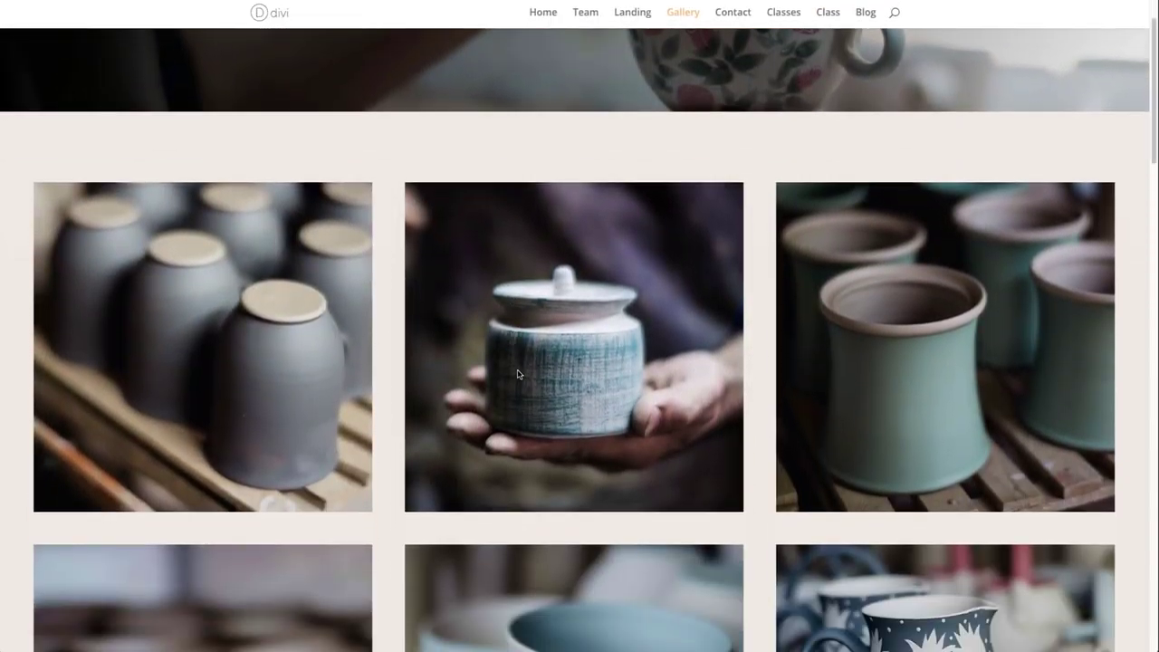
scroll(519, 373, down, 3)
scroll(519, 373, down, 1)
scroll(519, 373, down, 2)
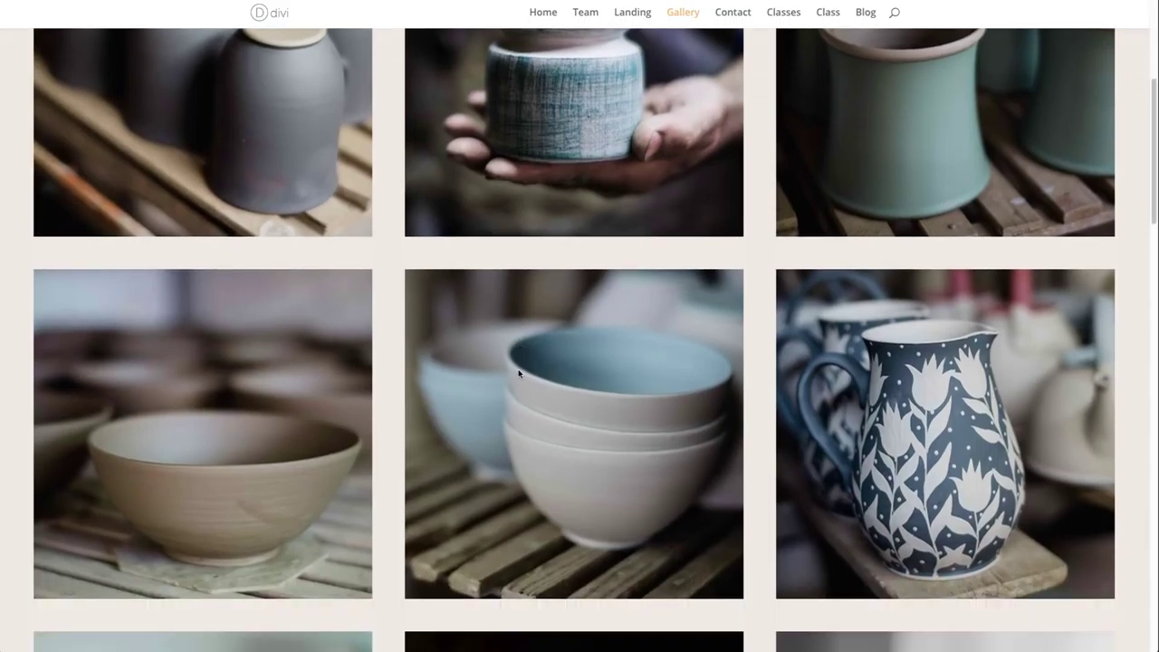
scroll(519, 373, down, 1)
scroll(519, 373, down, 1)
scroll(519, 373, down, 1)
scroll(520, 373, down, 1)
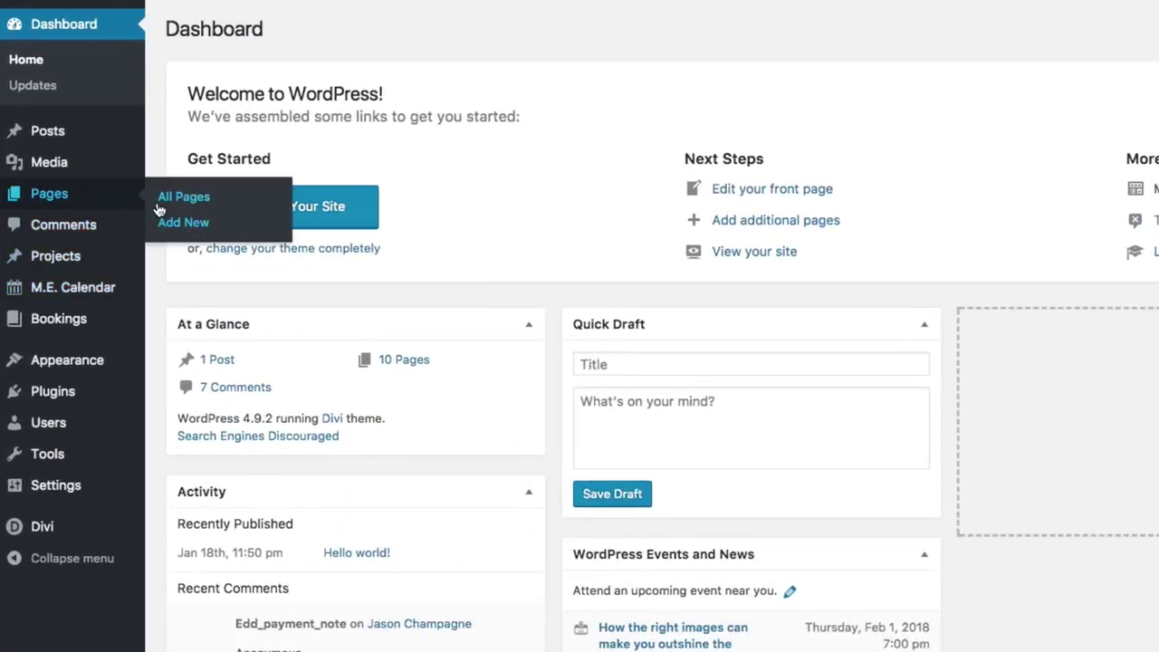
- Add a new page and give it the title 'Home'
click(163, 221)
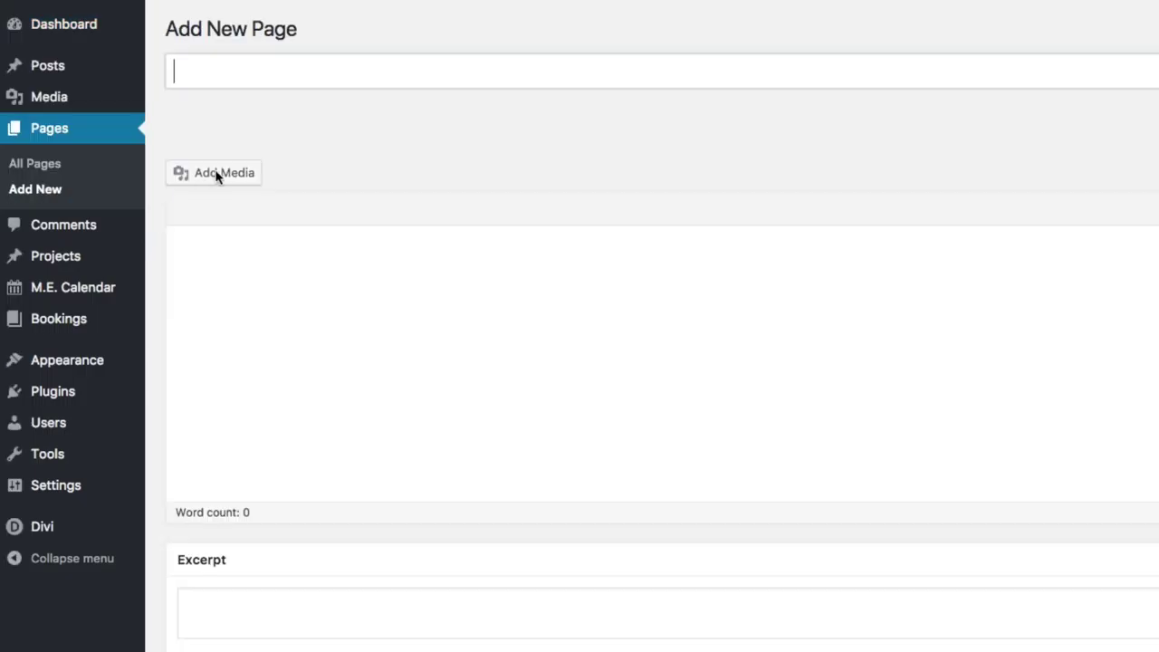
text(Ho)
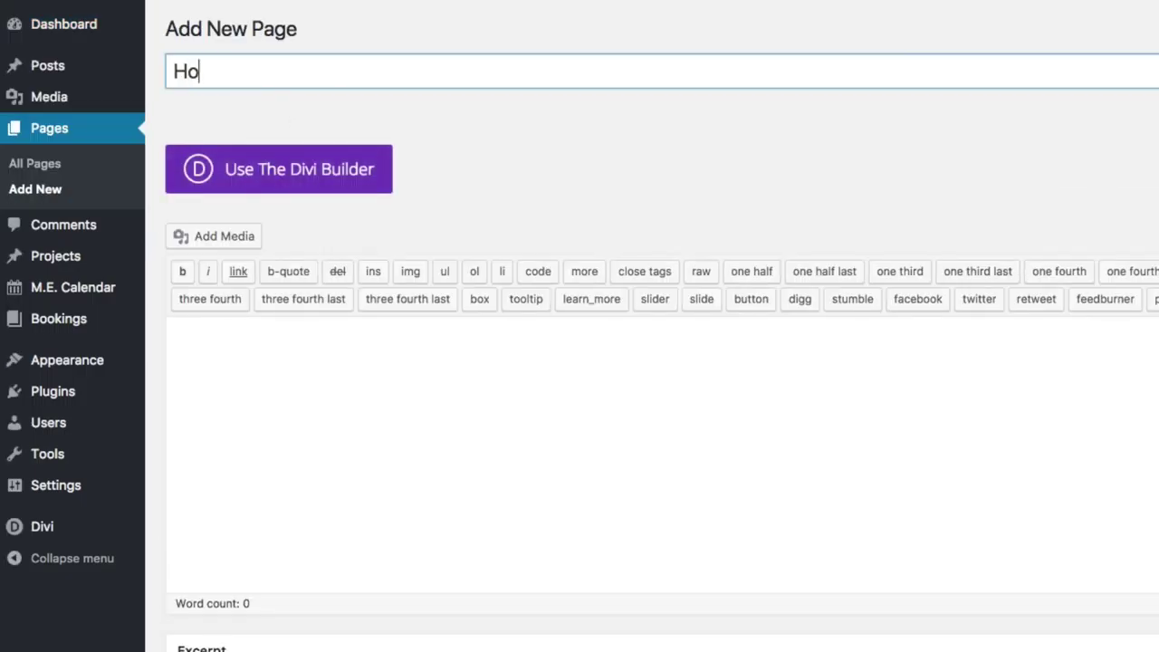
text(me)
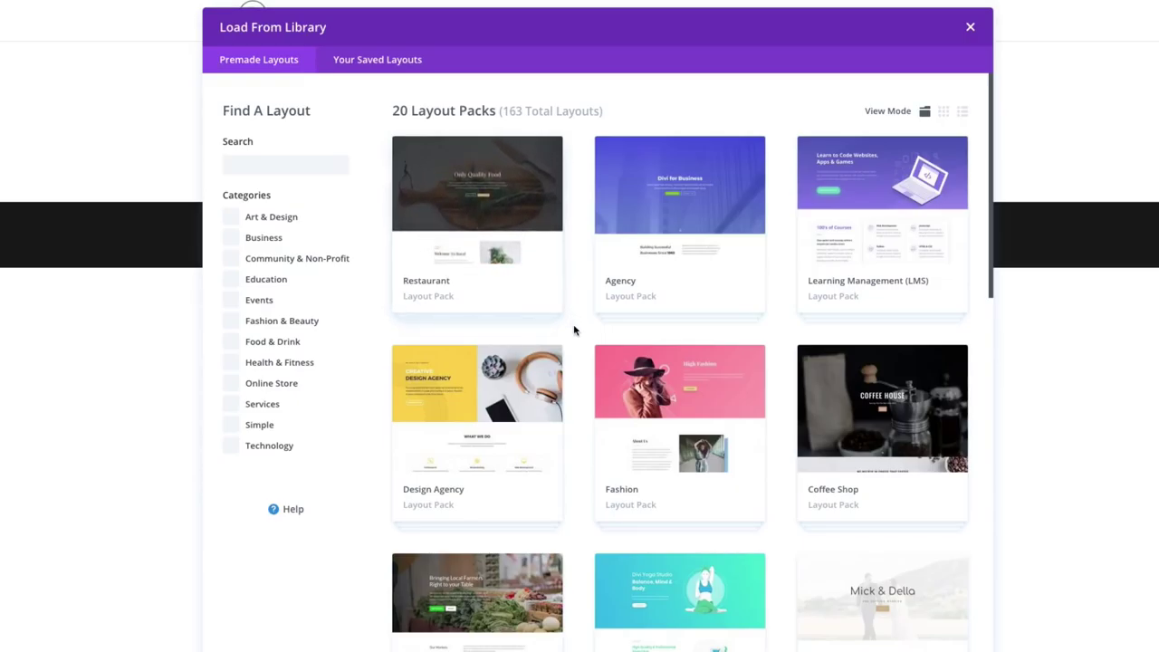
- Load the Pottery Studio pack's Home layout from the Divi layout library onto the page
scroll(585, 344, down, 1)
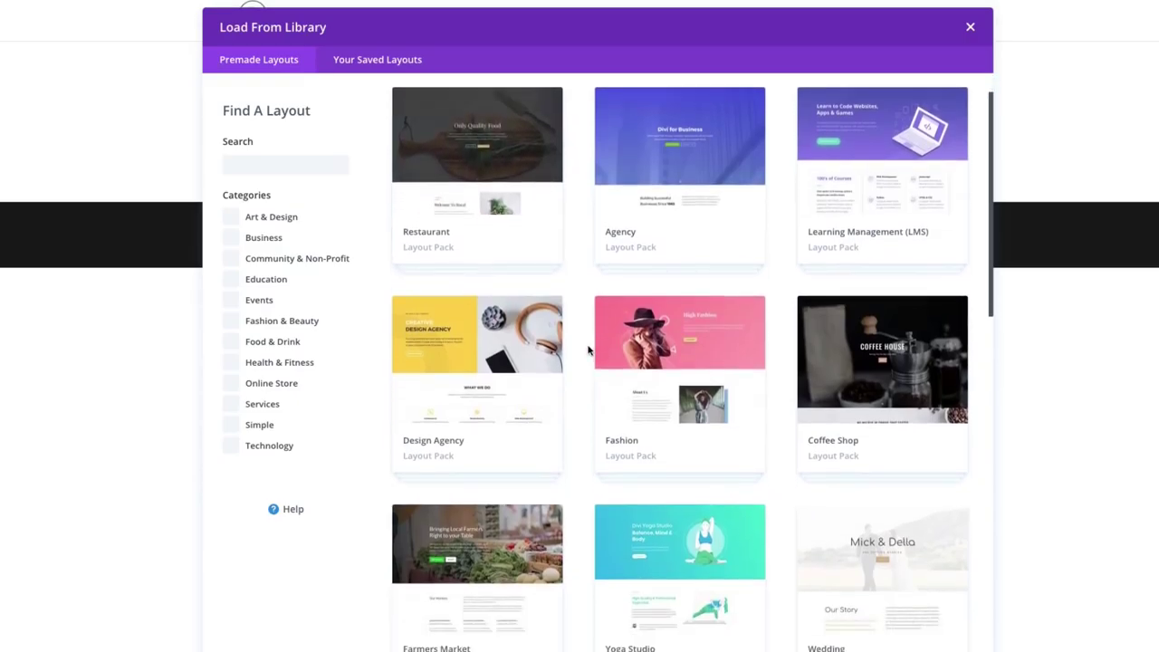
scroll(587, 350, down, 1)
scroll(588, 351, down, 3)
scroll(588, 351, down, 1)
scroll(588, 350, down, 1)
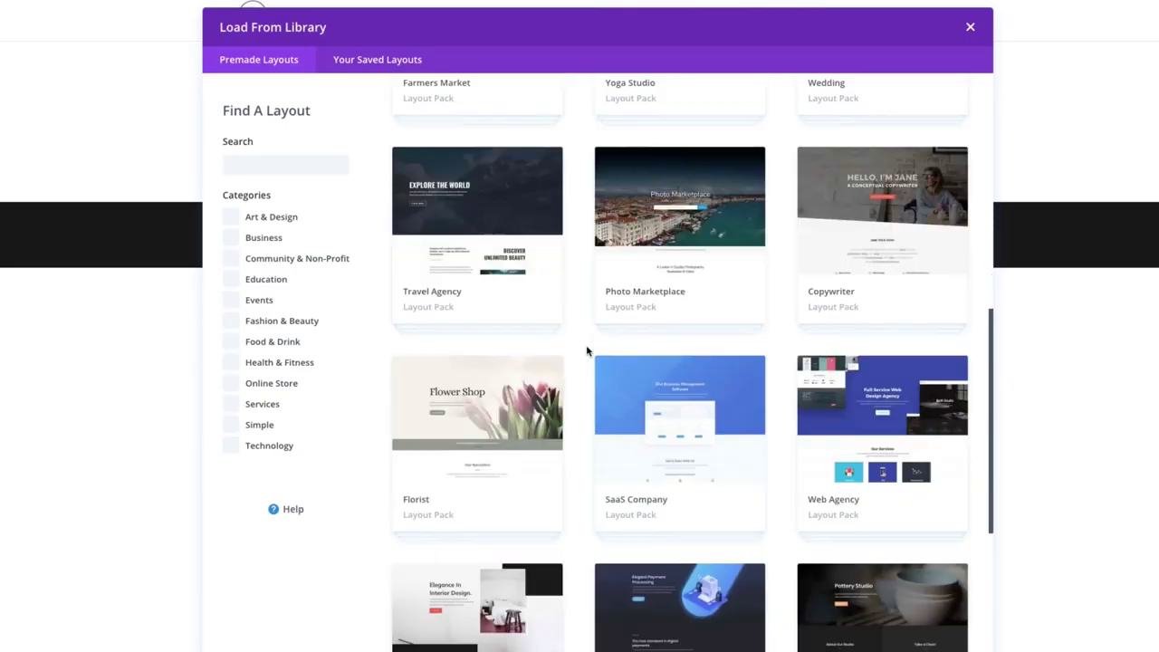
scroll(587, 350, down, 4)
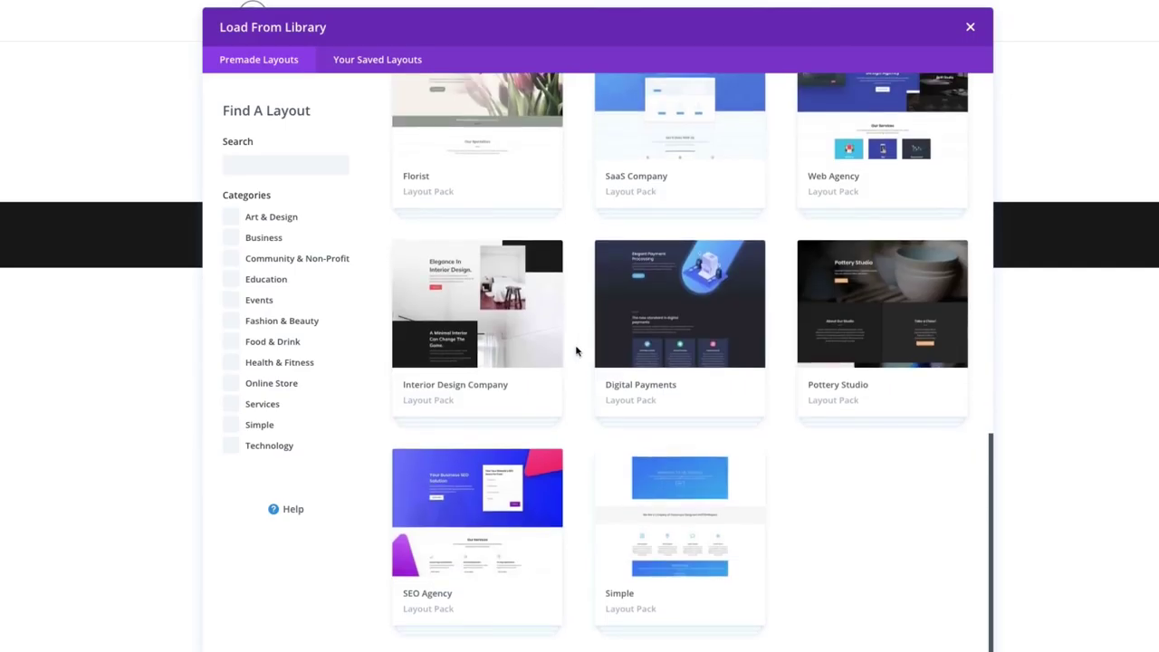
click(892, 318)
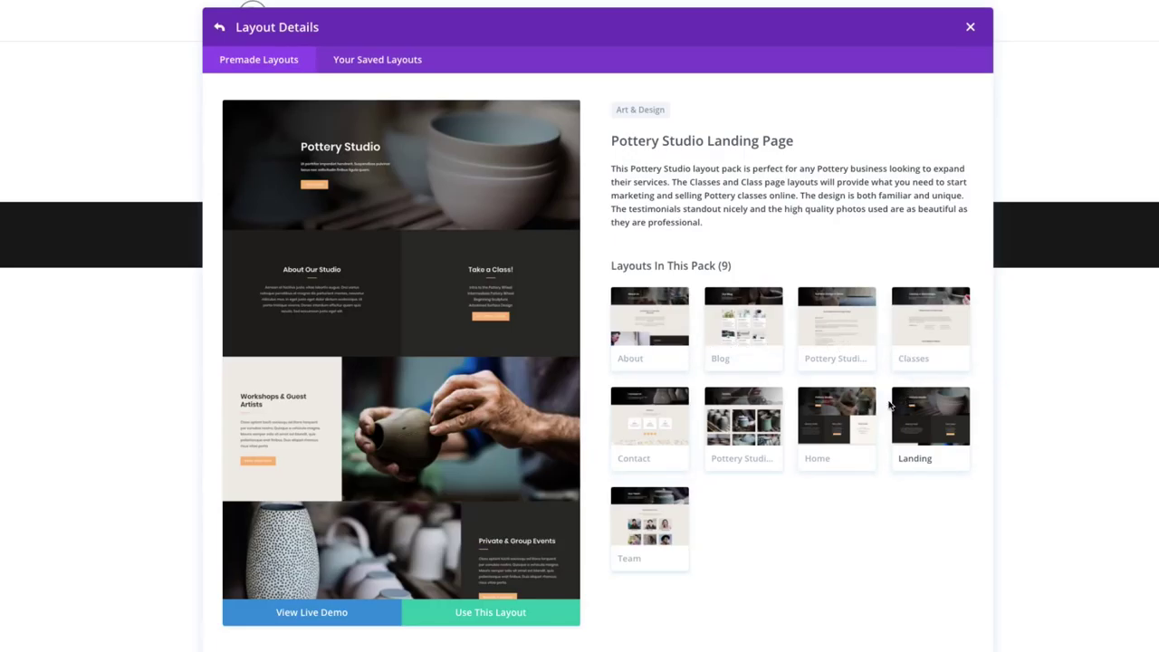
click(834, 433)
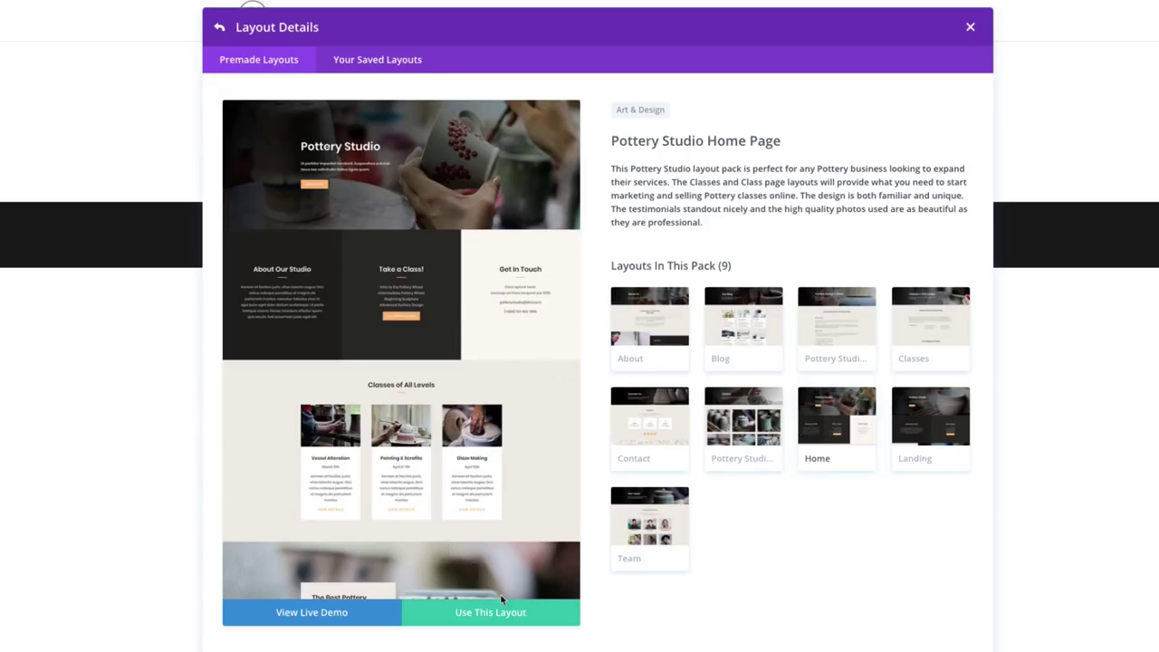
click(504, 623)
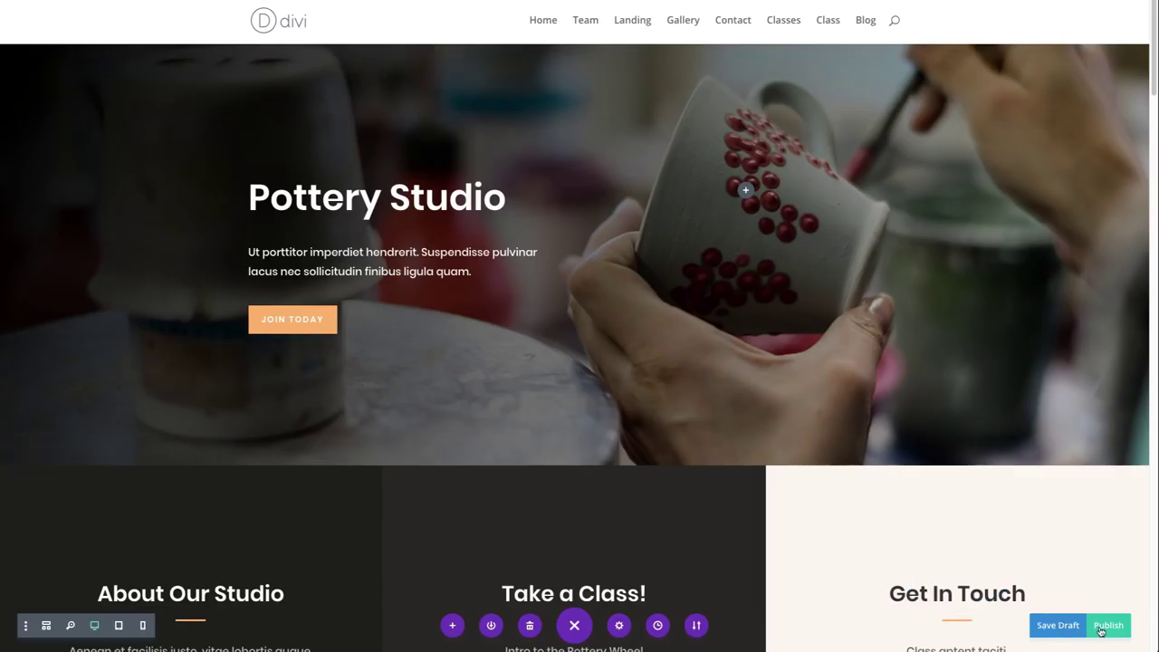
mouse_move(580, 254)
click(452, 625)
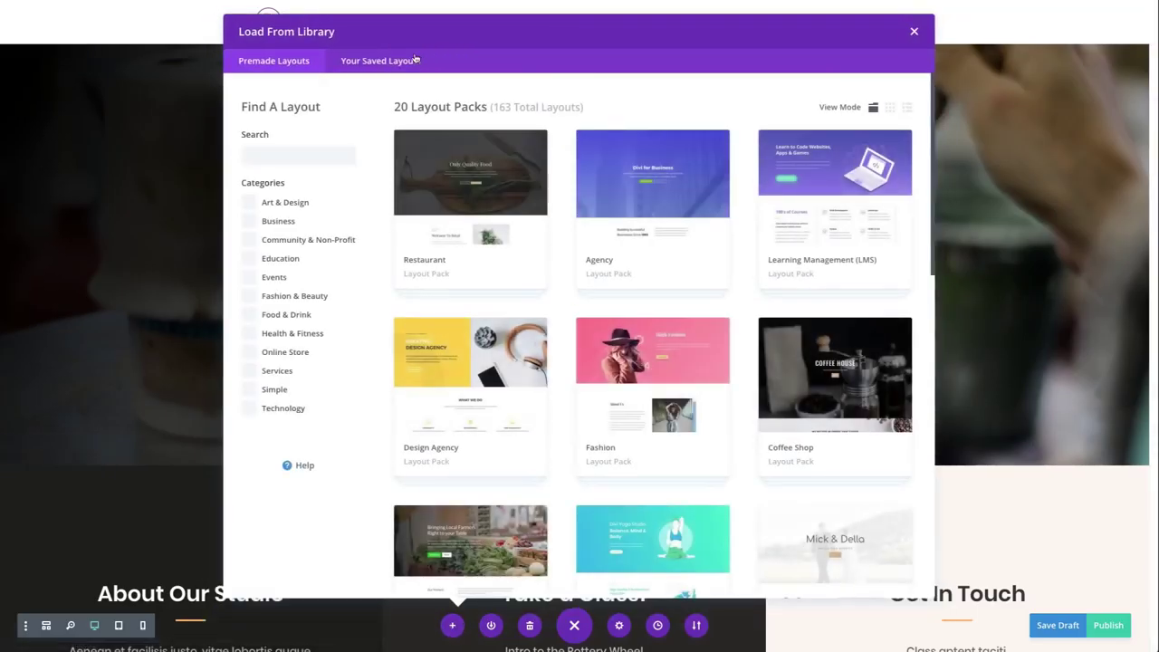
scroll(822, 326, down, 10)
click(823, 326)
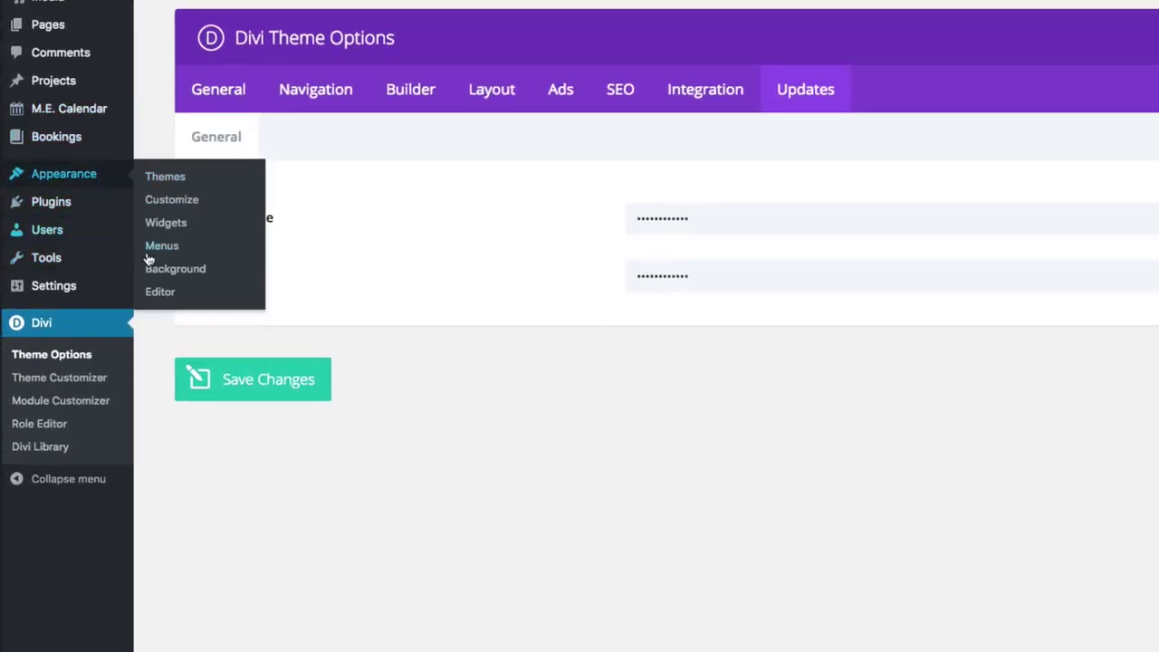
- Go to Appearance > Menus and view the Primary menu's page items
mouse_move(63, 173)
click(166, 247)
scroll(262, 217, down, 2)
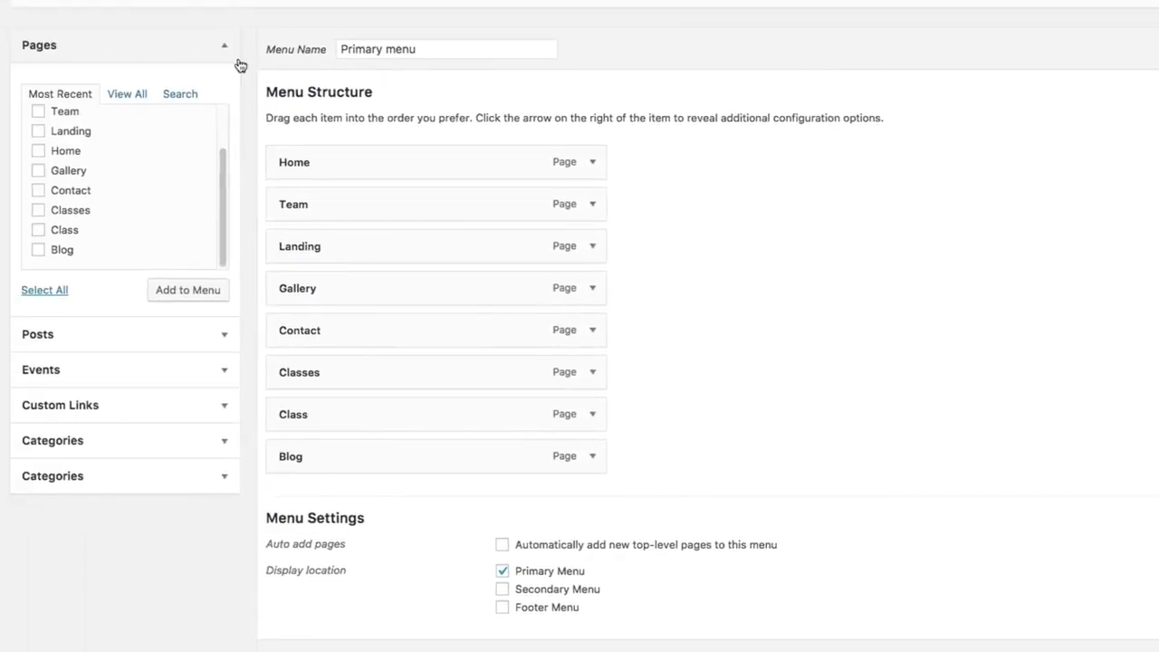
- Tick all pages in the Pages box, keeping the Primary menu's item order unchanged
click(50, 295)
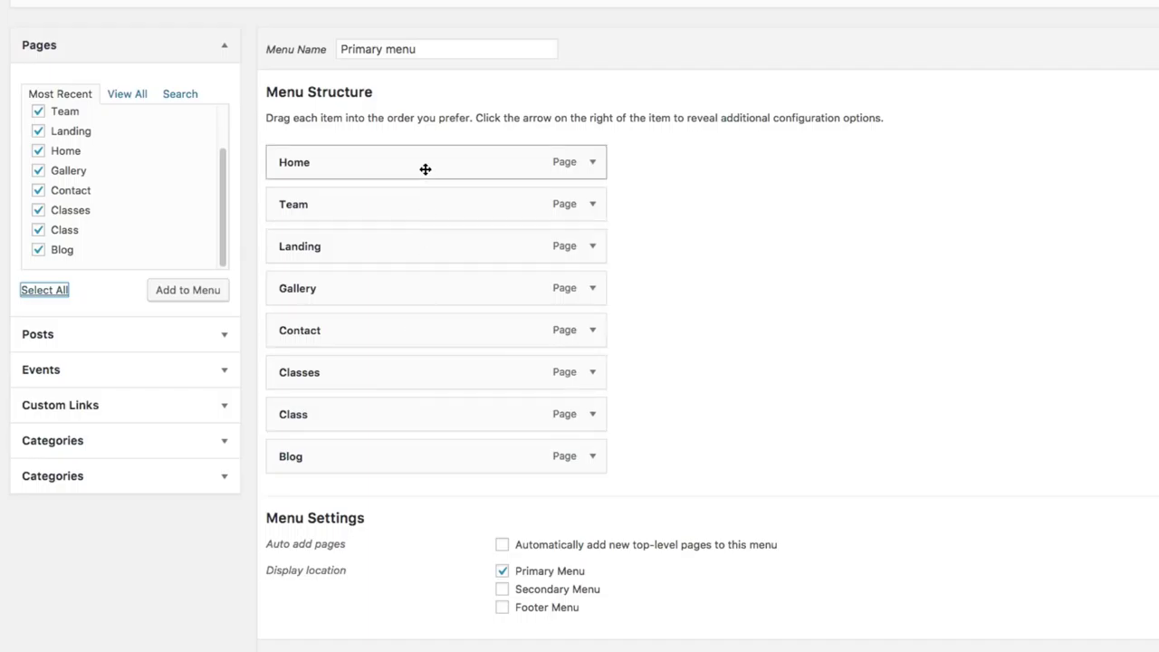
mouse_move(425, 169)
mouse_down()
mouse_move(422, 233)
mouse_move(425, 158)
mouse_move(420, 166)
mouse_up()
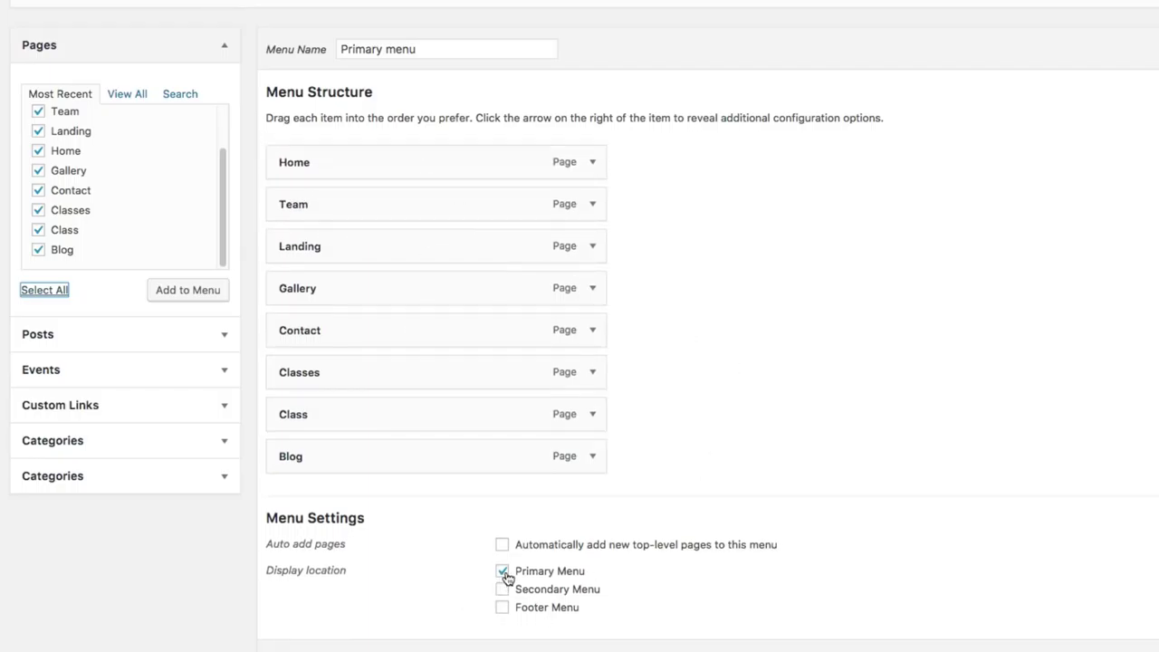